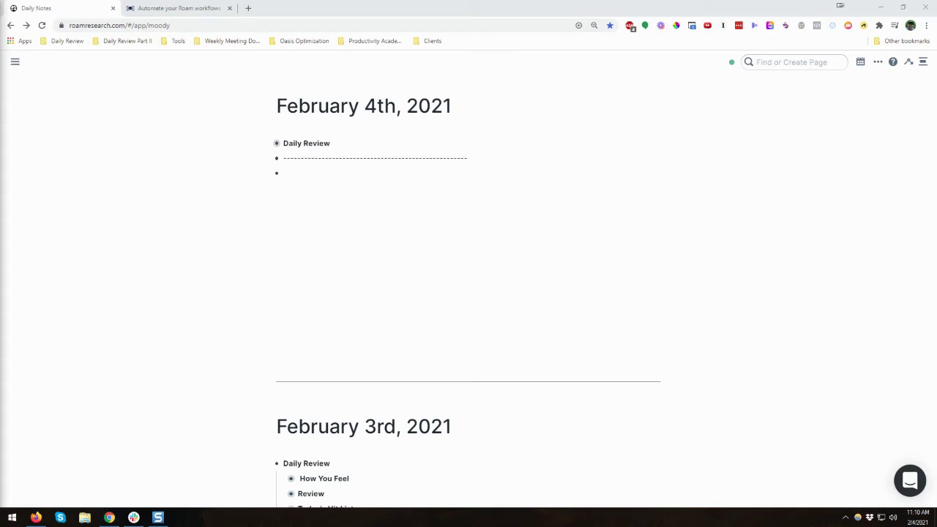
# Leave the February 4th note and bring up the RoamStack 'Automate your Roam workflows with SmartBlocks' article
pyautogui.click(298, 181)
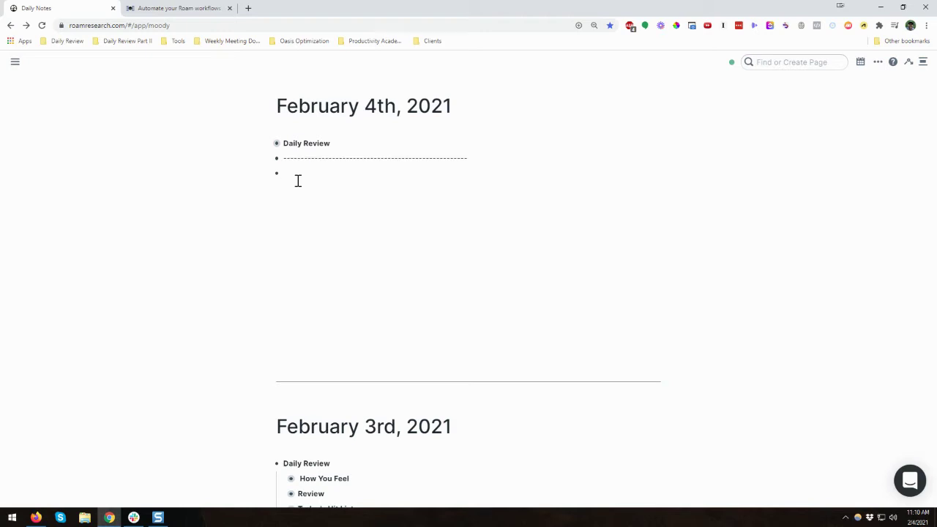
pyautogui.click(175, 9)
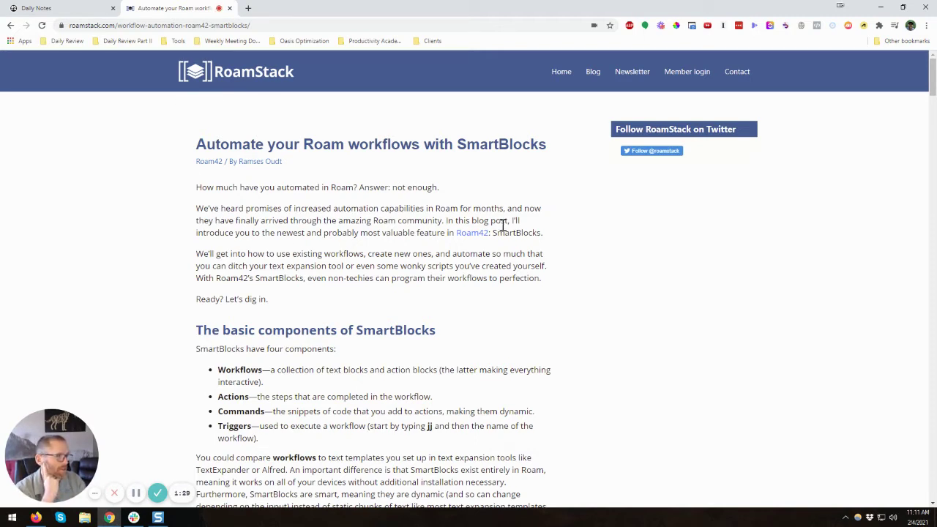
# Open the Roam42 keyboard-pro page from the article, then go back to Roam's Daily Notes
pyautogui.click(472, 233)
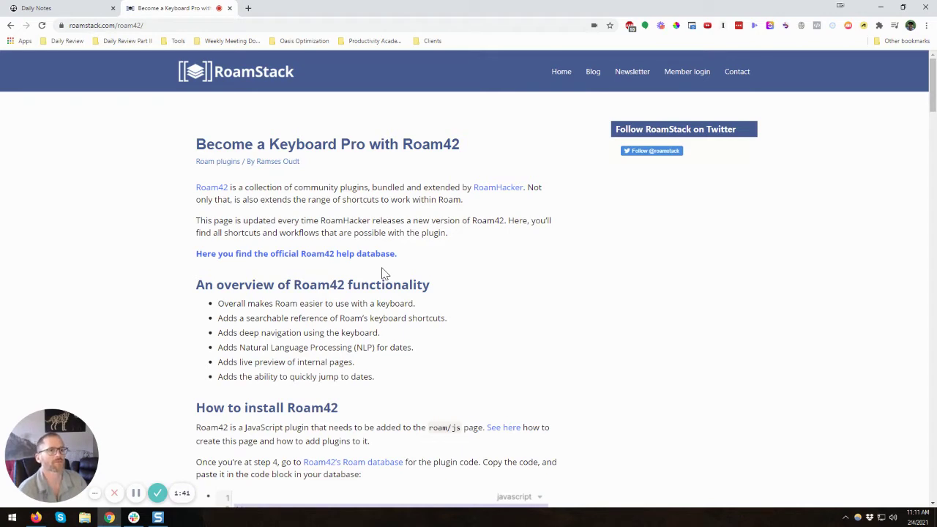
pyautogui.click(40, 8)
pyautogui.moveTo(18, 66)
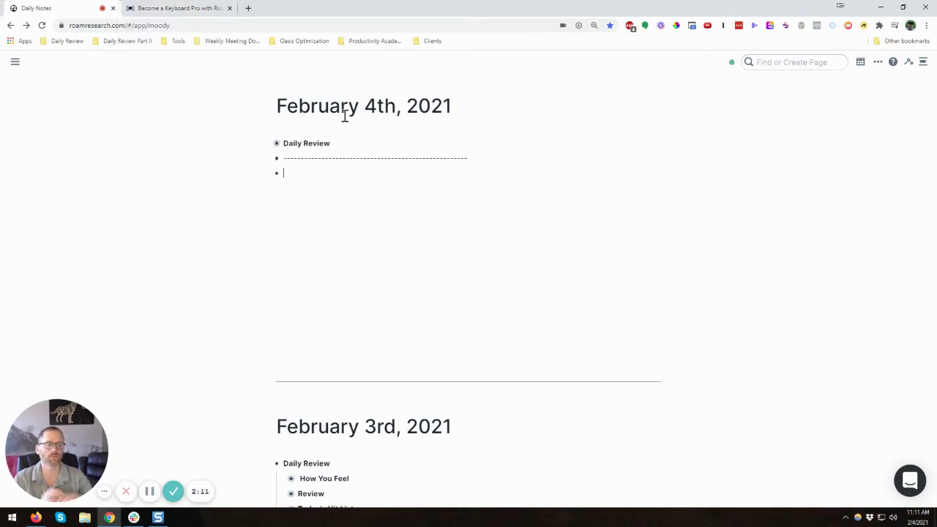
# Trigger the SmartBlocks workflow list with jj in the empty block below the dashed divider
pyautogui.click(189, 9)
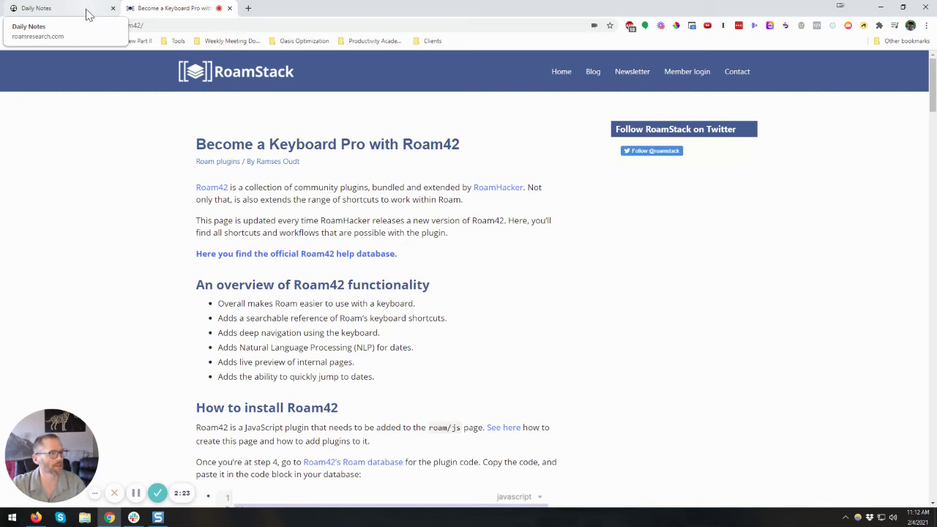
pyautogui.click(89, 10)
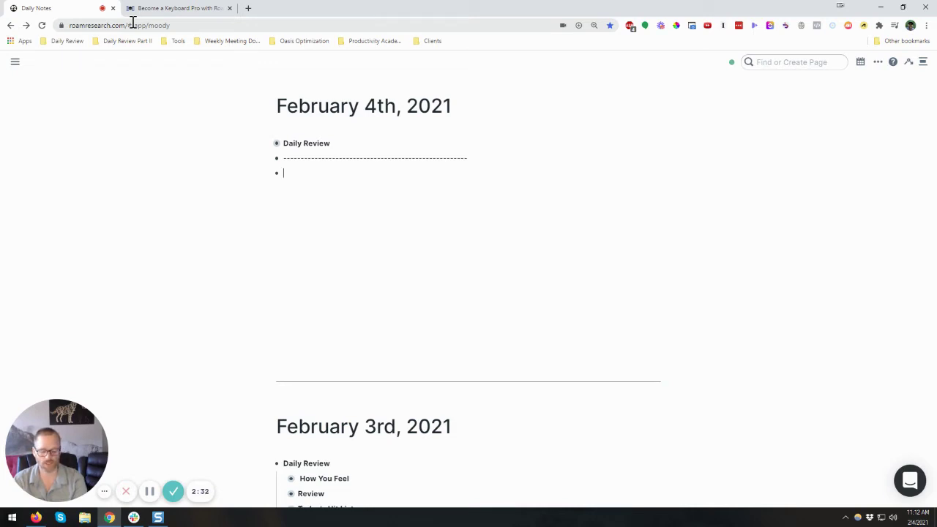
pyautogui.write(';;')
pyautogui.press('BackSpace')
pyautogui.press('BackSpace')
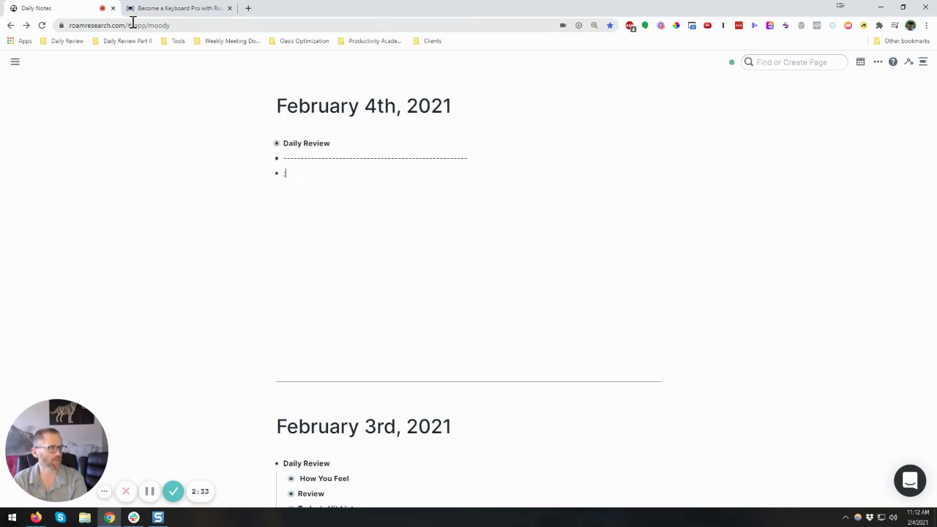
pyautogui.write('jj')
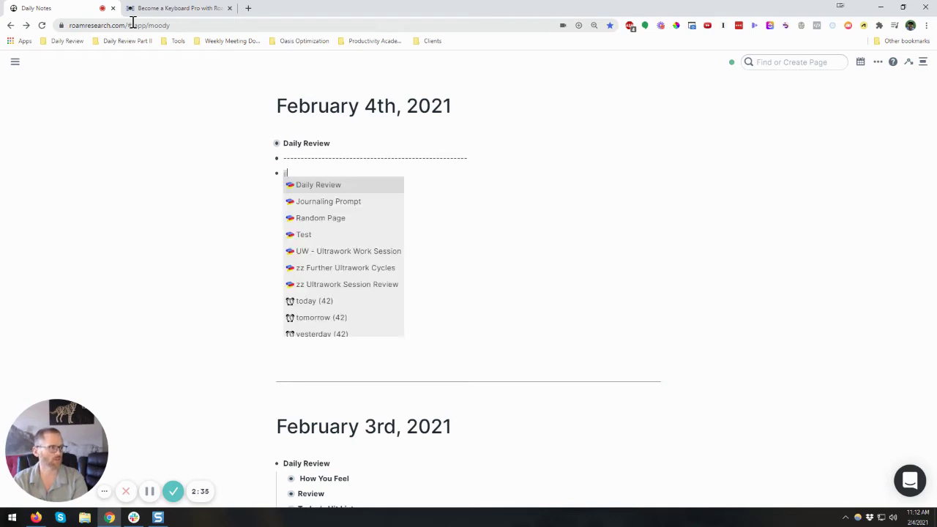
# Insert the Daily Review SmartBlock and inspect the raw markup of the How You Feel 0–10 sliders
pyautogui.click(328, 187)
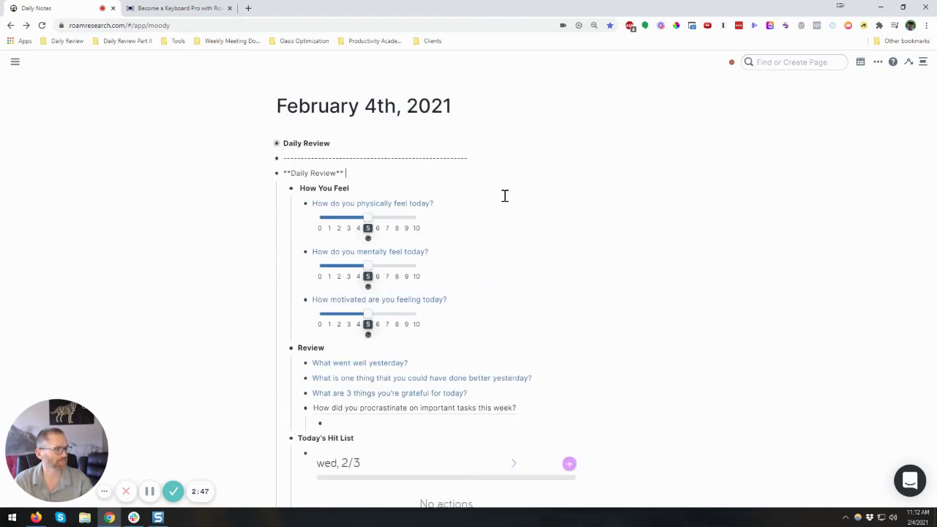
pyautogui.click(364, 188)
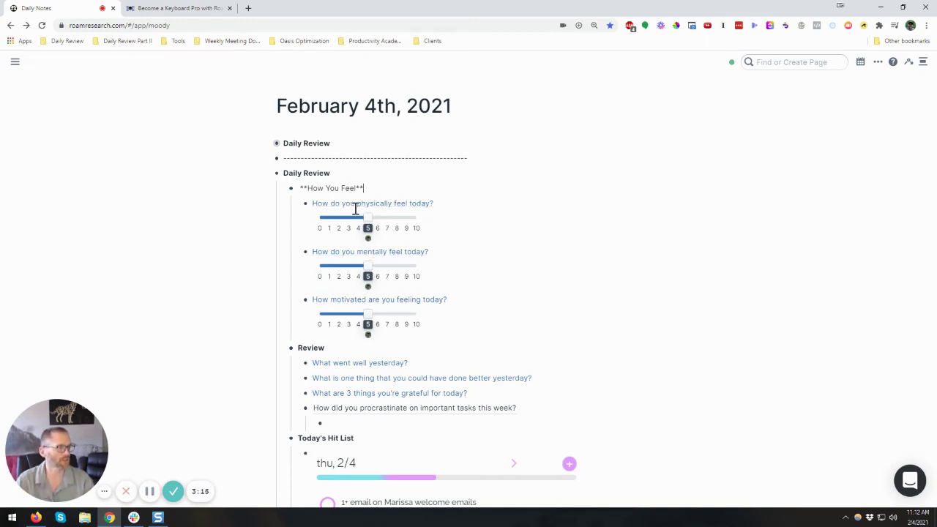
pyautogui.click(455, 205)
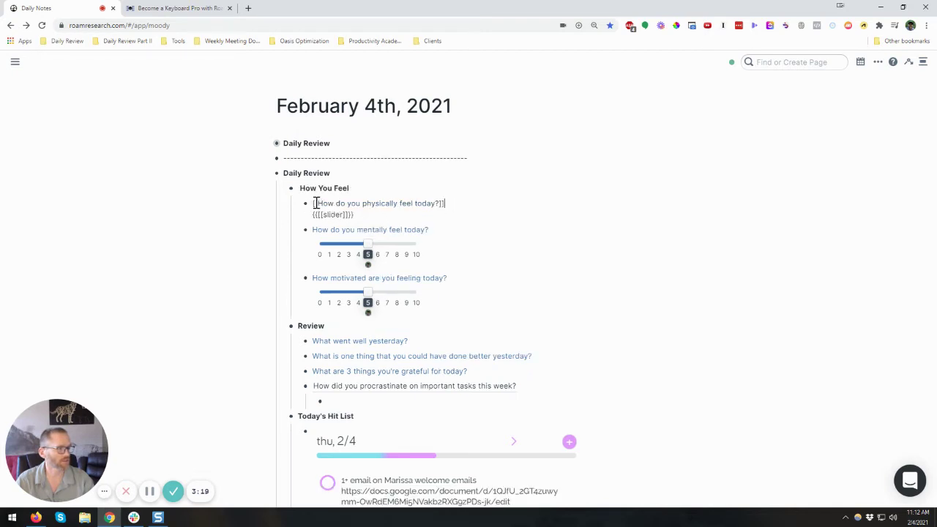
pyautogui.click(428, 180)
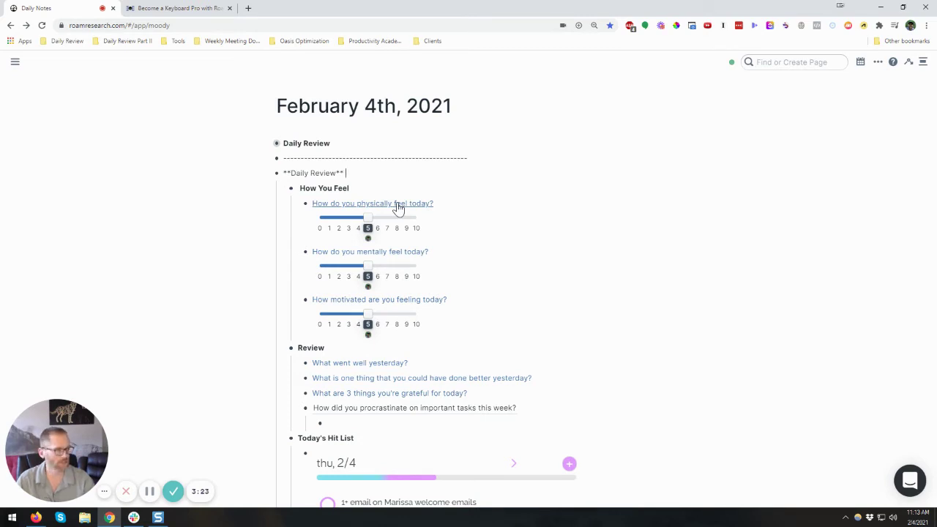
pyautogui.click(398, 205)
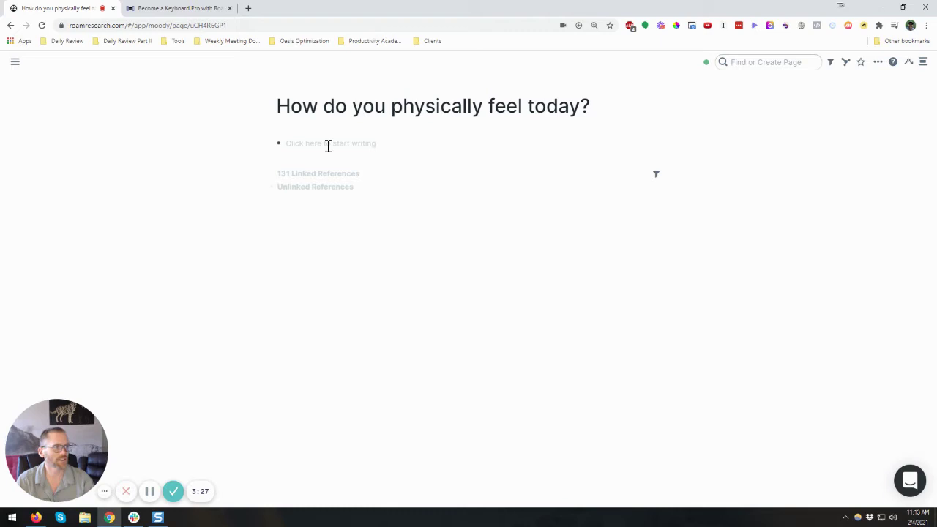
pyautogui.click(271, 177)
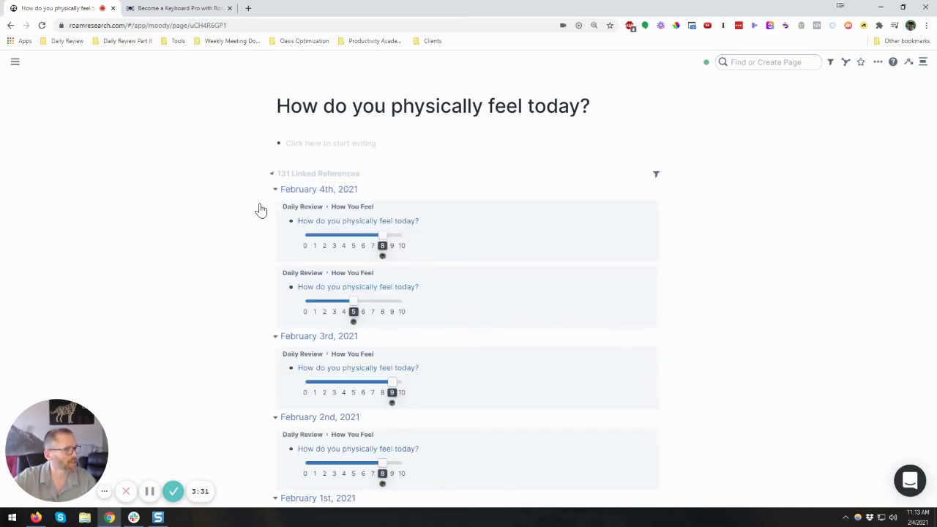
pyautogui.scroll(-1, 445, 278)
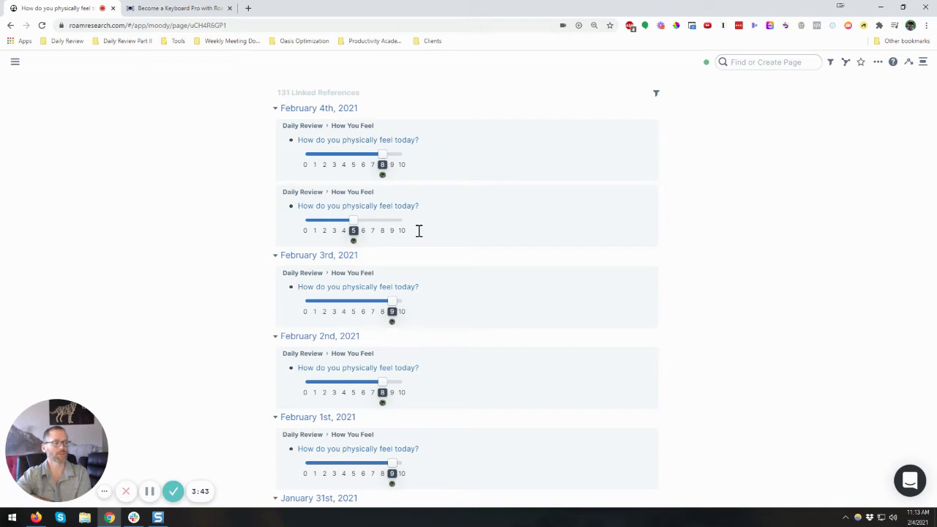
pyautogui.scroll(-4, 419, 232)
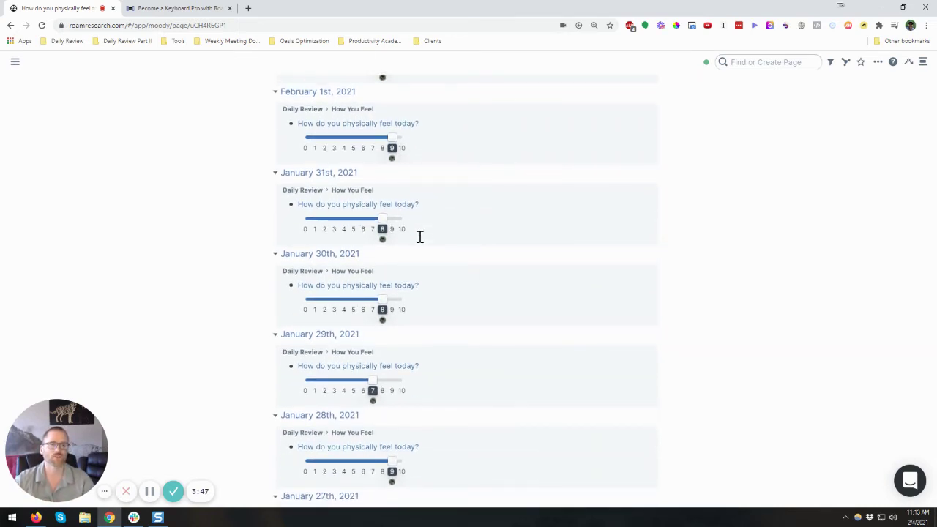
pyautogui.scroll(5, 419, 237)
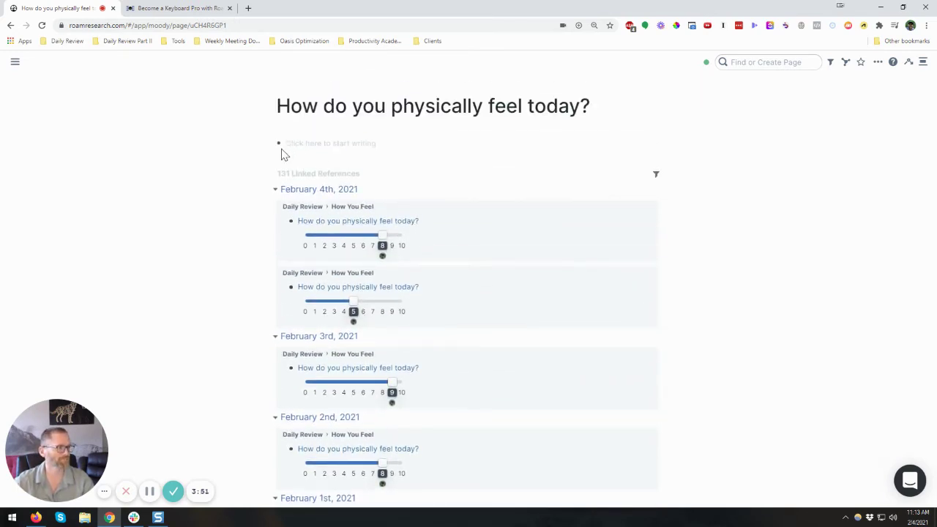
pyautogui.click(11, 26)
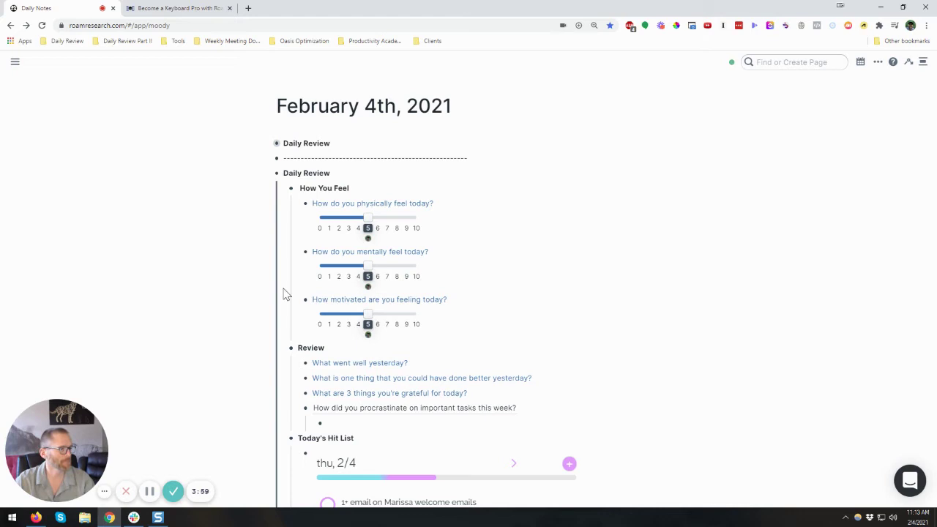
pyautogui.scroll(-2, 387, 272)
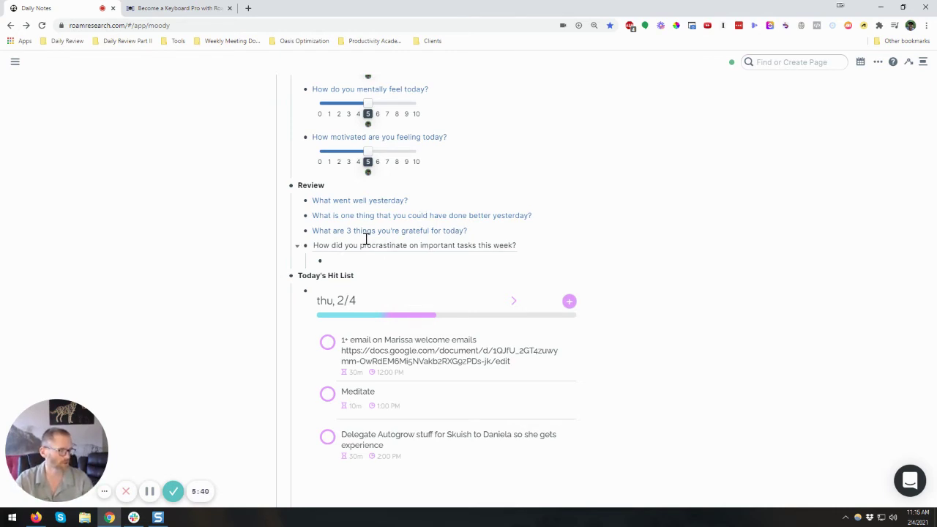
pyautogui.scroll(3, 397, 204)
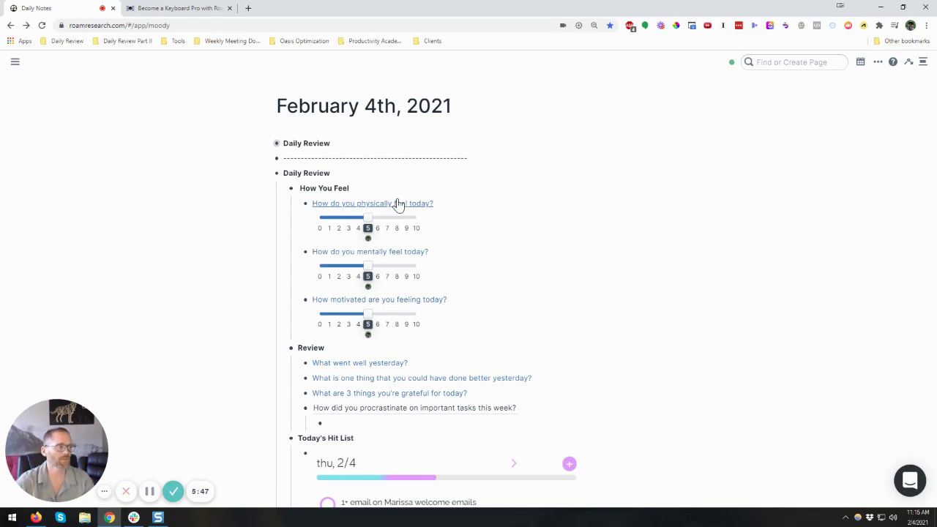
# Show the procrastination question's ((block ref)) and start editing its empty answer block
pyautogui.scroll(-1, 429, 398)
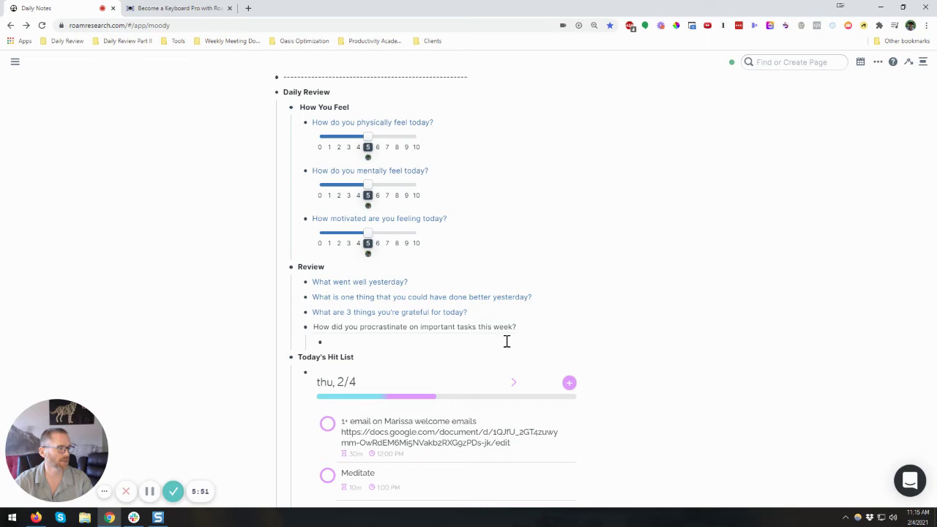
pyautogui.click(549, 327)
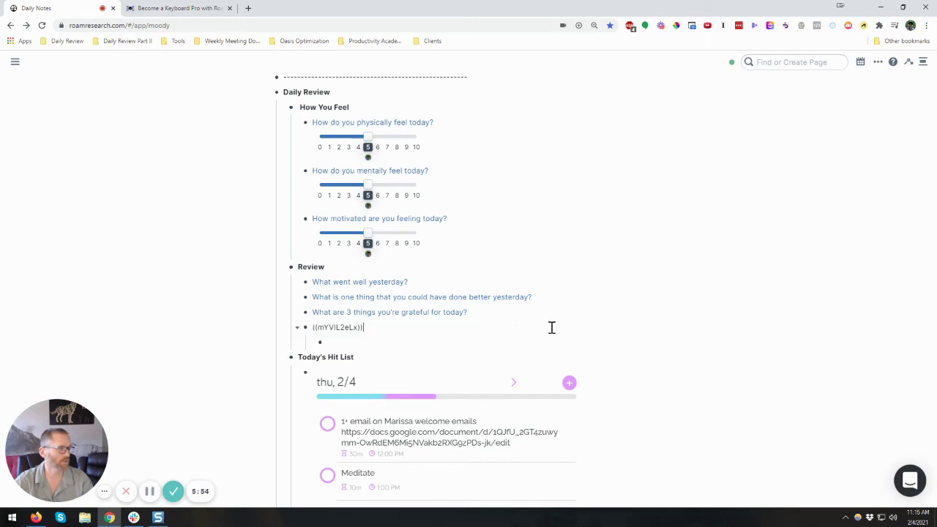
pyautogui.click(398, 344)
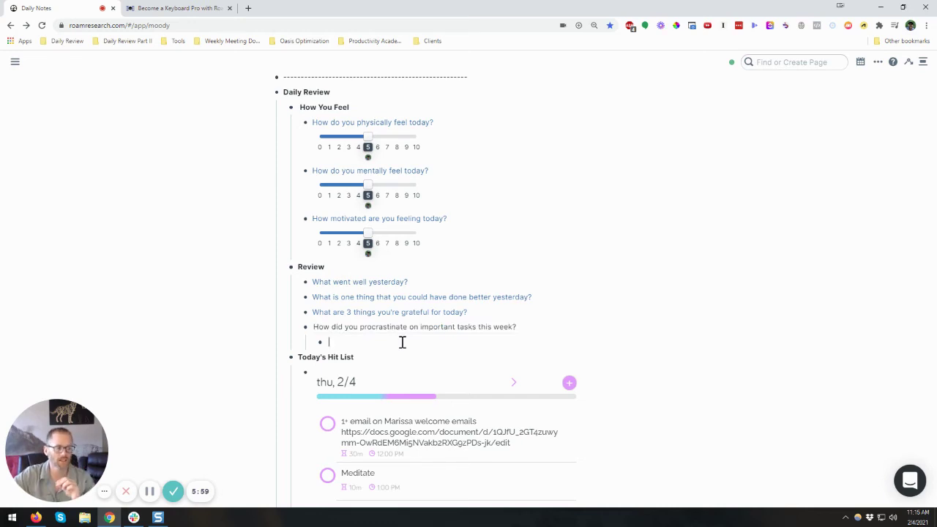
pyautogui.scroll(-1, 402, 342)
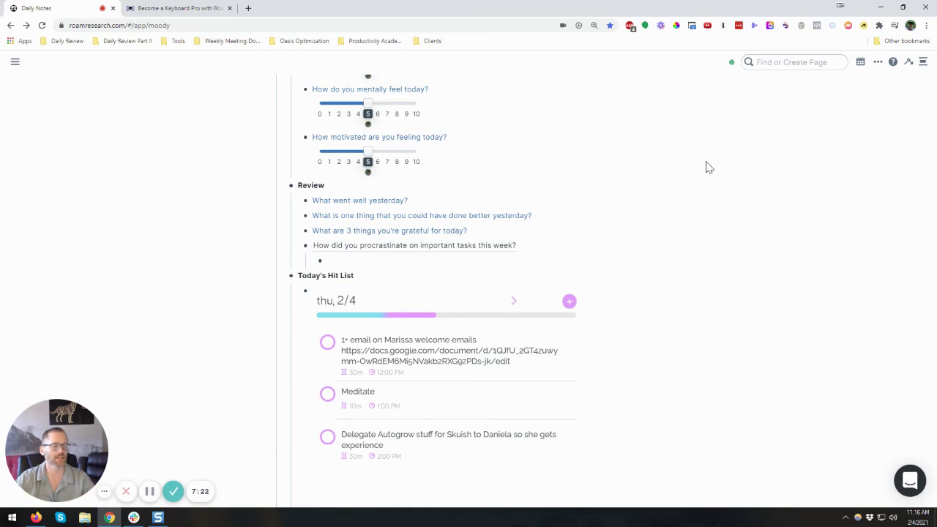
# Reveal the {{iframe: …focuster…}} code under Today's Hit List, then let the embed render again
pyautogui.scroll(-1, 628, 308)
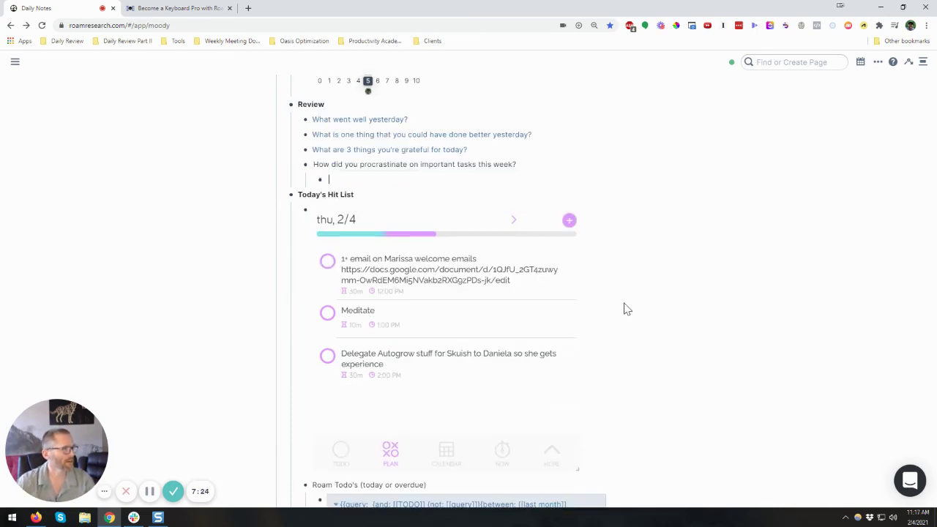
pyautogui.click(311, 181)
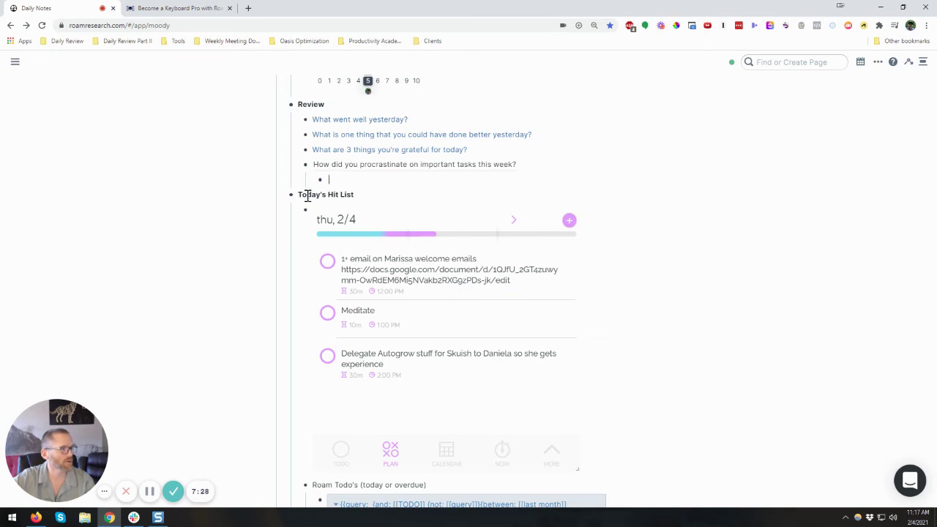
pyautogui.click(396, 195)
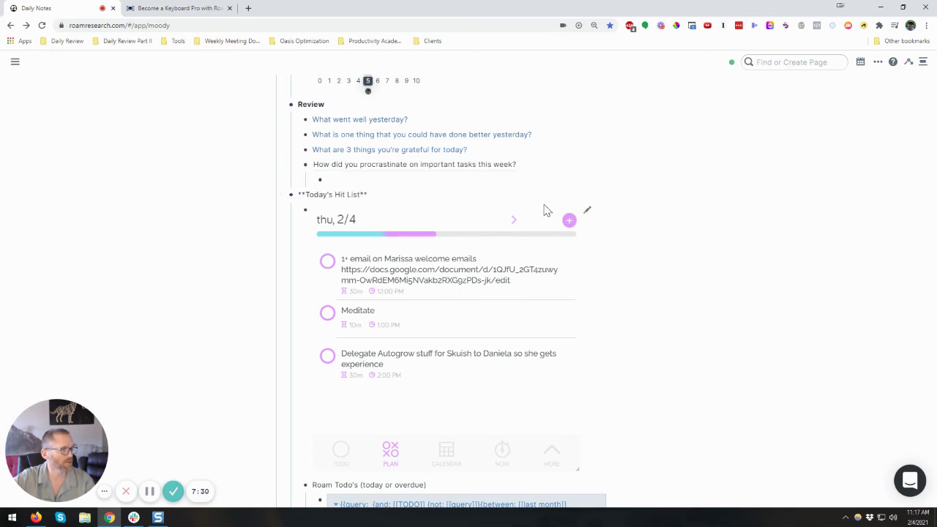
pyautogui.click(585, 215)
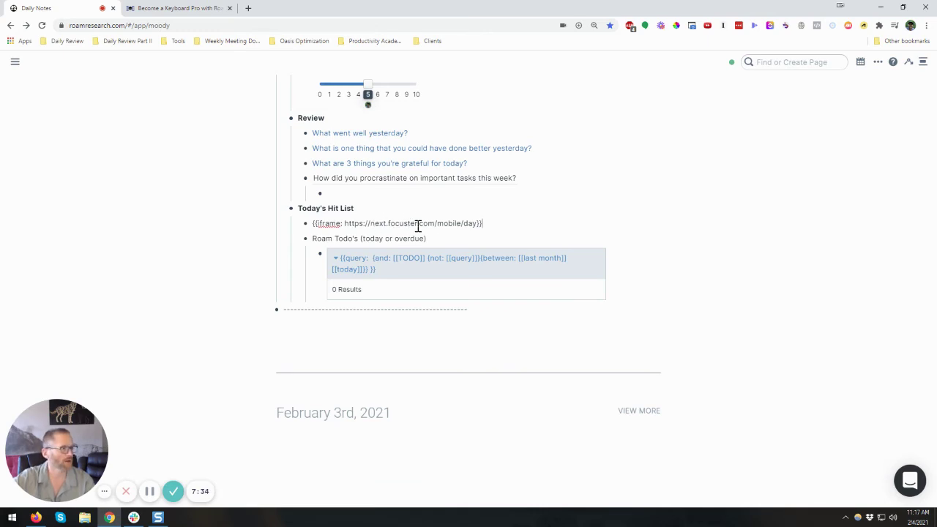
pyautogui.click(372, 206)
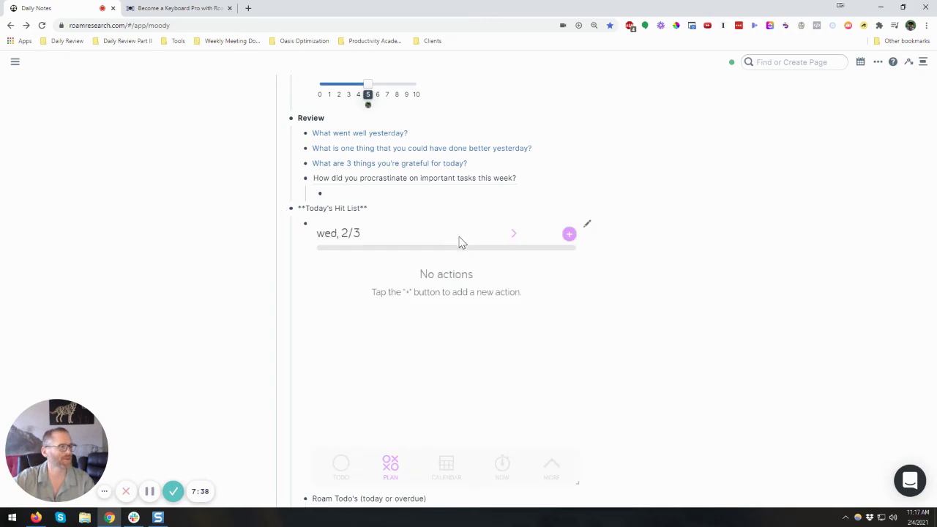
# Scroll down slightly while the Focuster embed reloads the thu, 2/4 day plan with three tasks
pyautogui.scroll(-1, 613, 223)
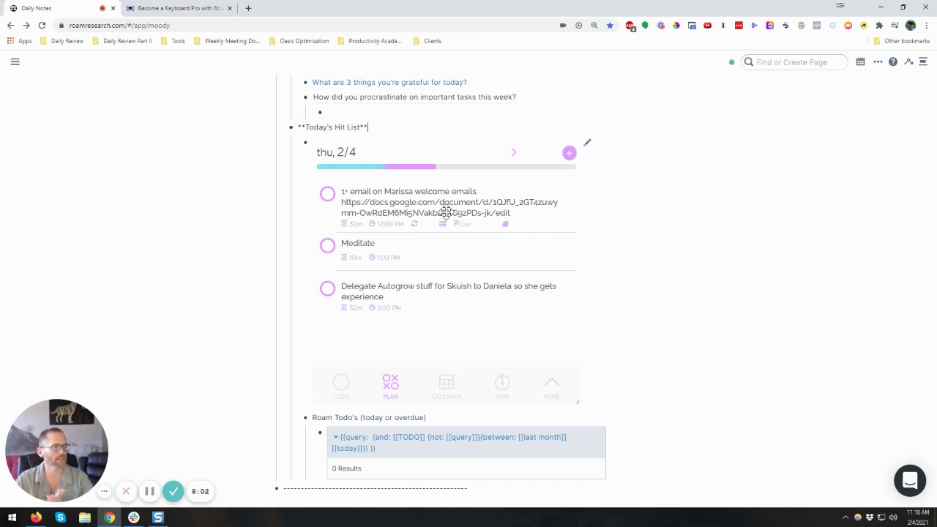
pyautogui.scroll(-2, 505, 242)
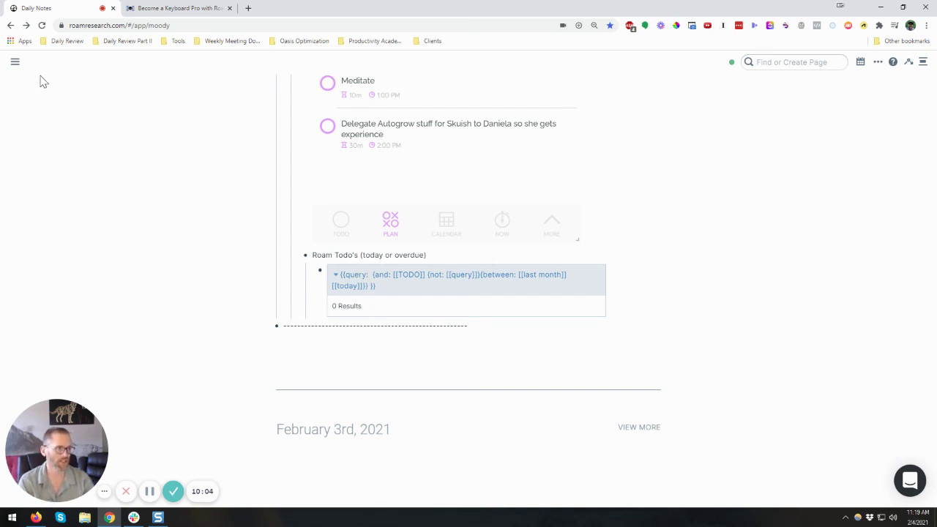
pyautogui.moveTo(15, 62)
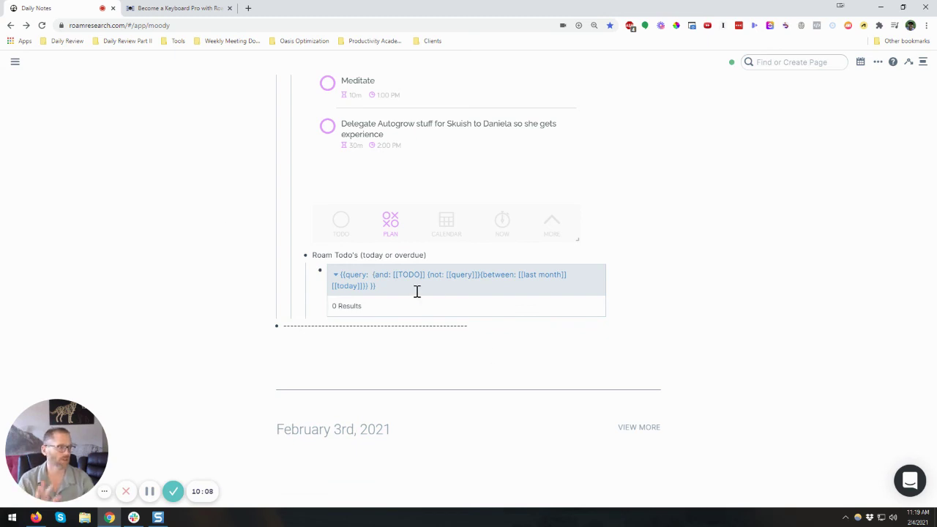
pyautogui.scroll(6, 392, 298)
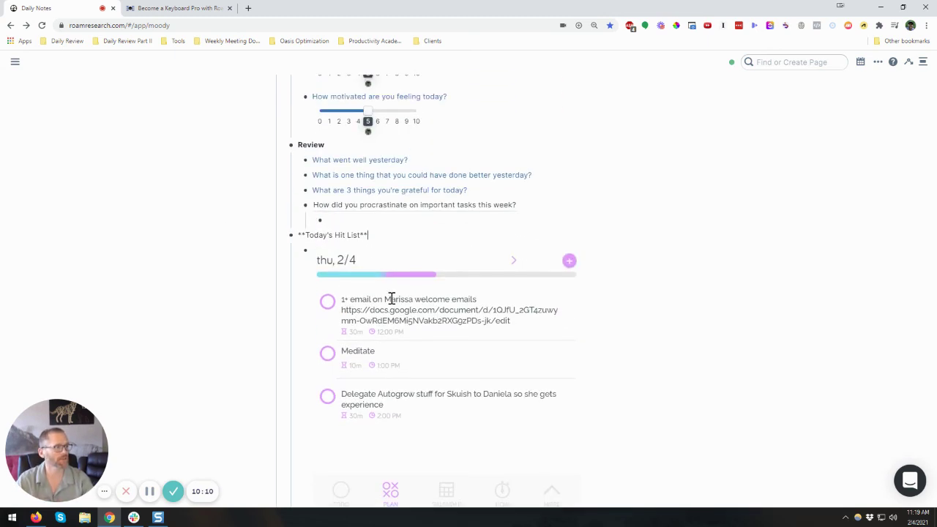
pyautogui.scroll(-2, 388, 303)
pyautogui.scroll(2, 386, 304)
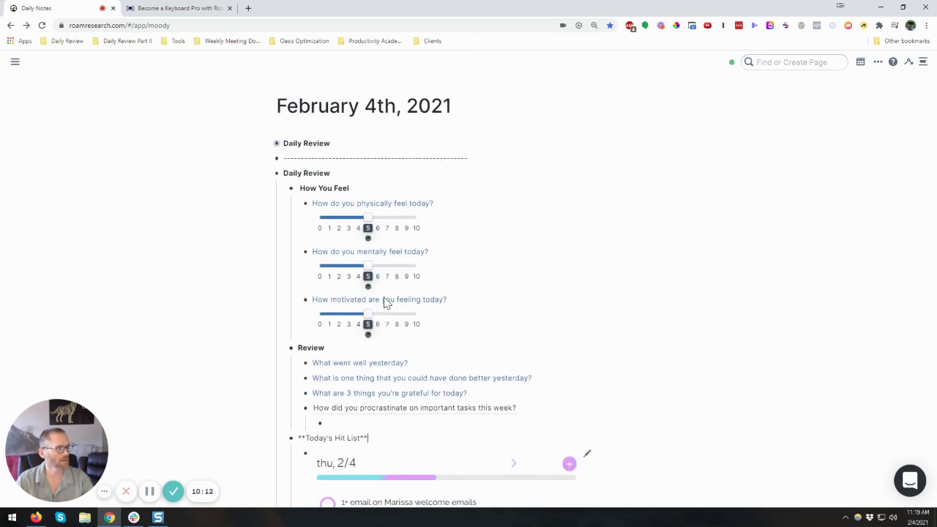